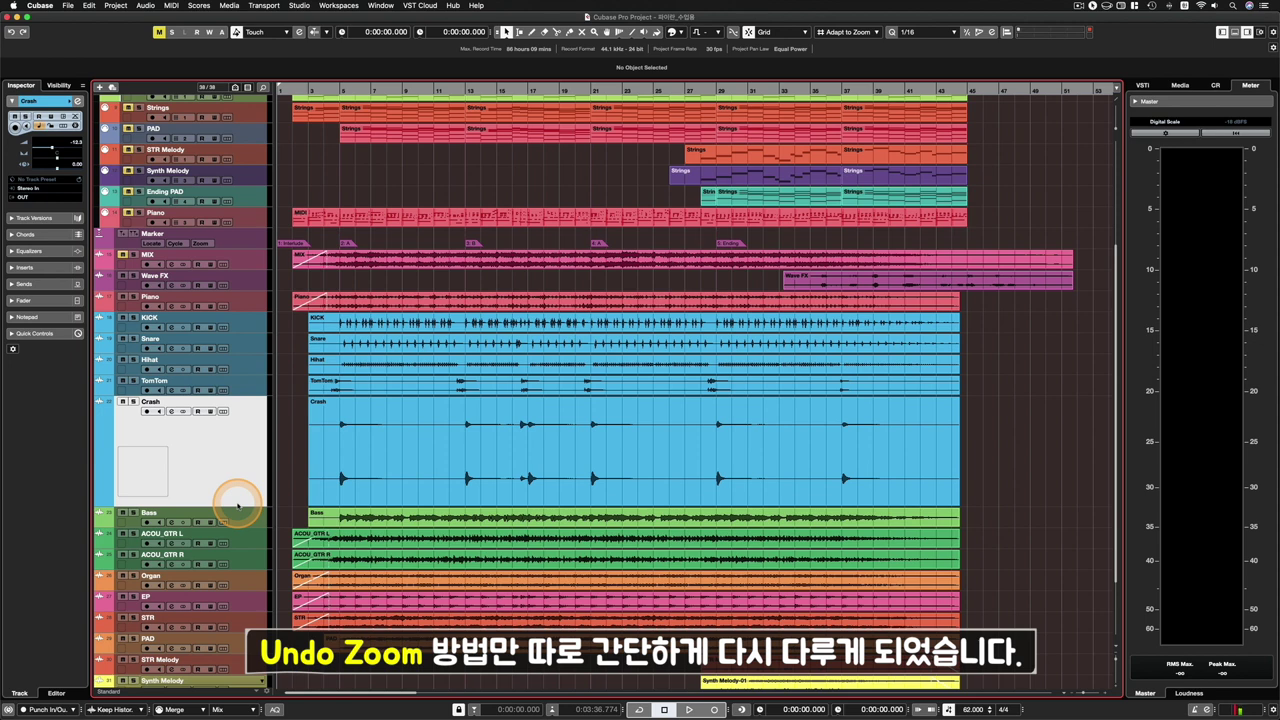
Increase the Crash track's height slightly, and toggle the exclusive track zoom on it on and off several times.
left_click_drag(237, 505, 234, 514)
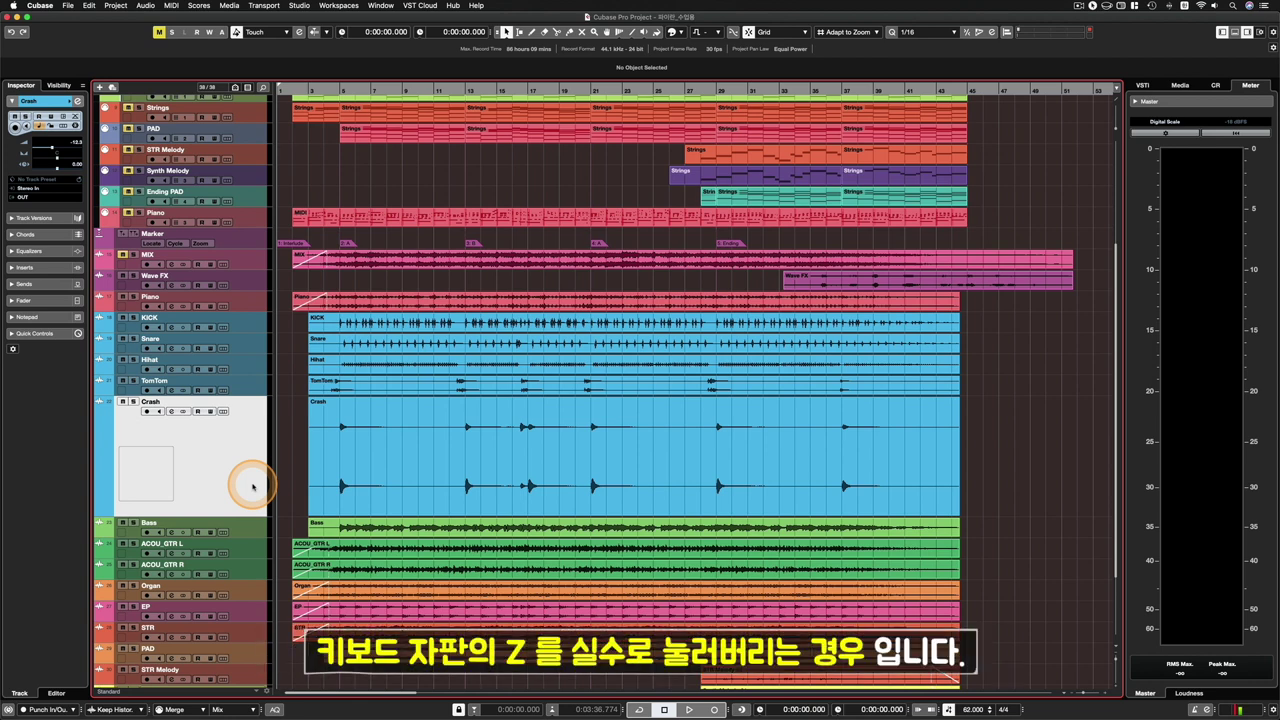
key("z")
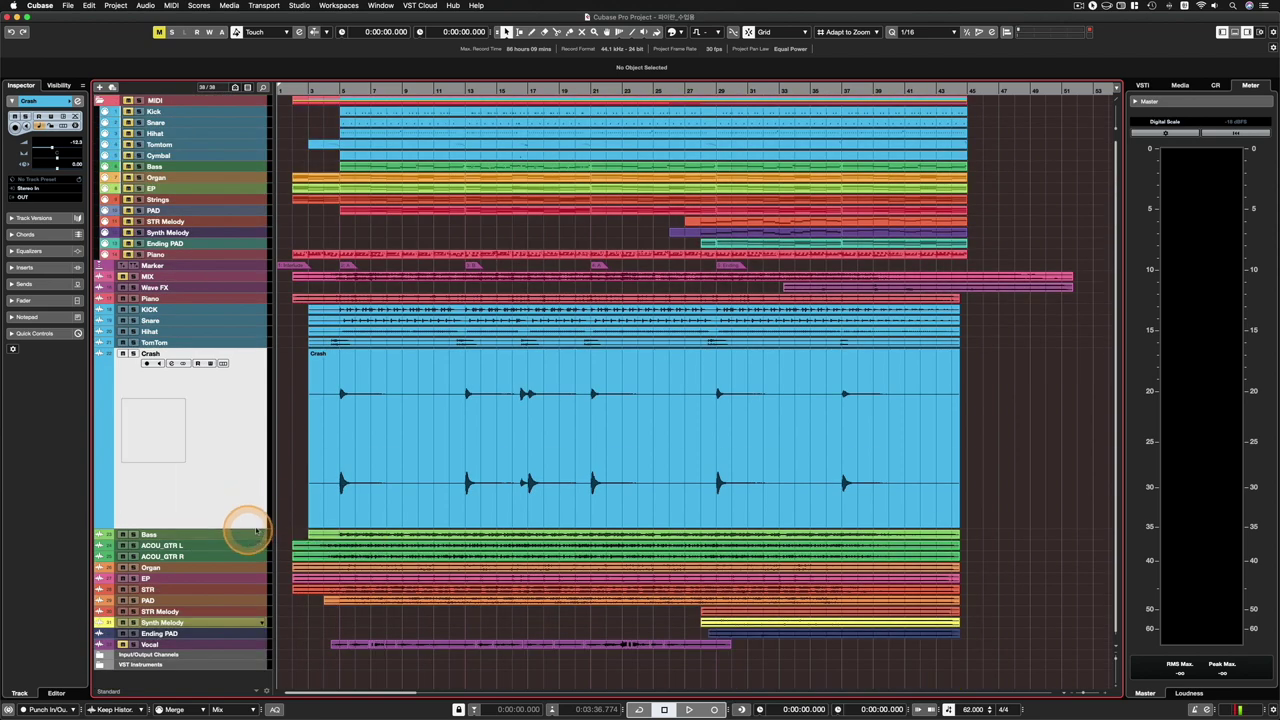
left_click(321, 521)
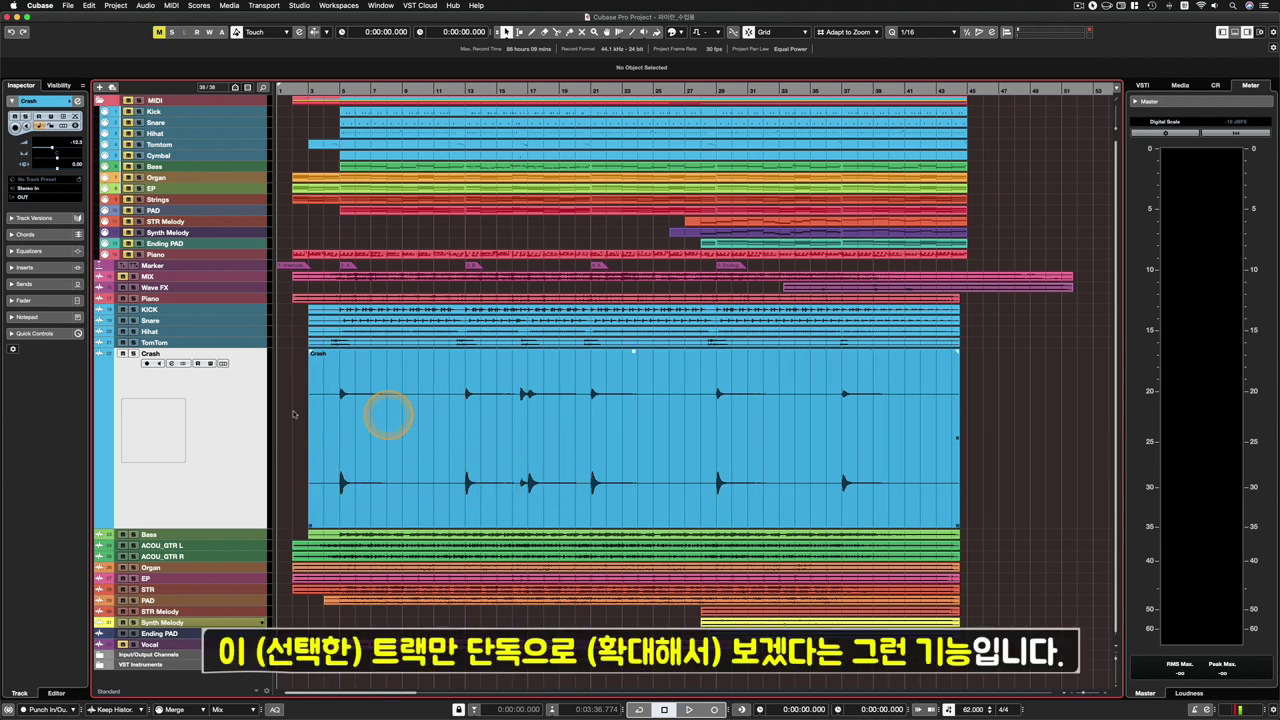
key("z")
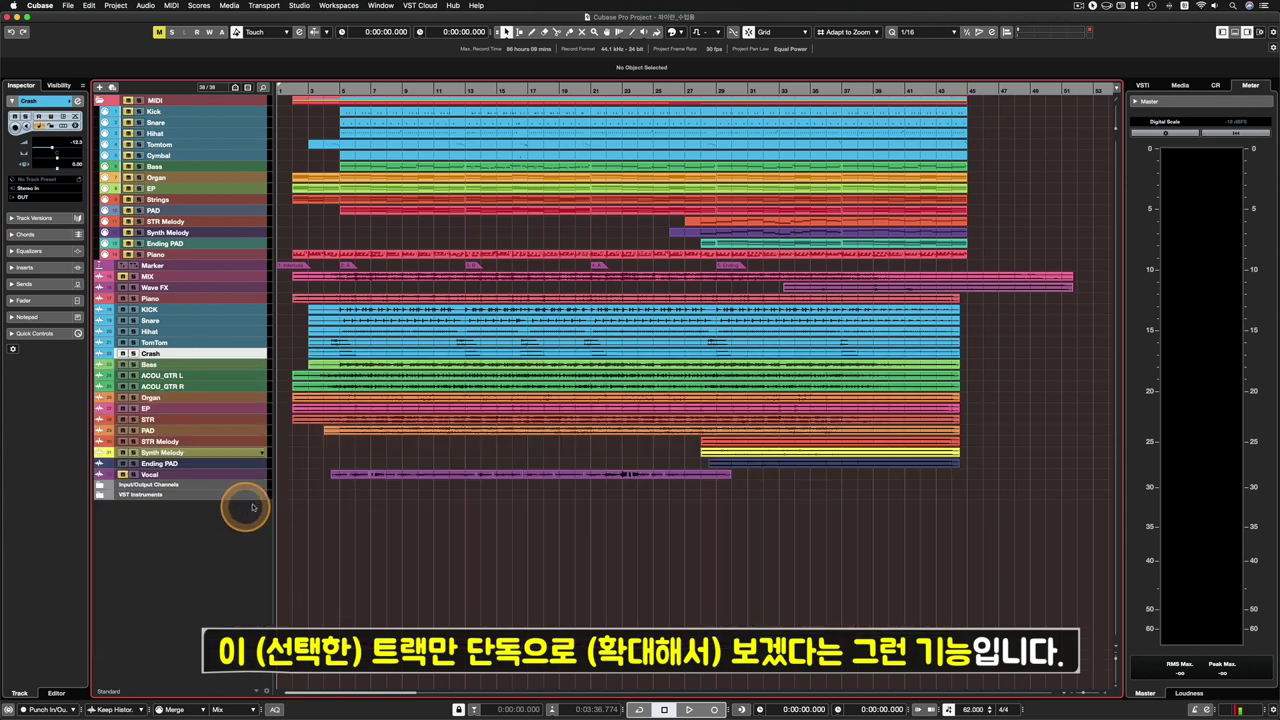
key("z")
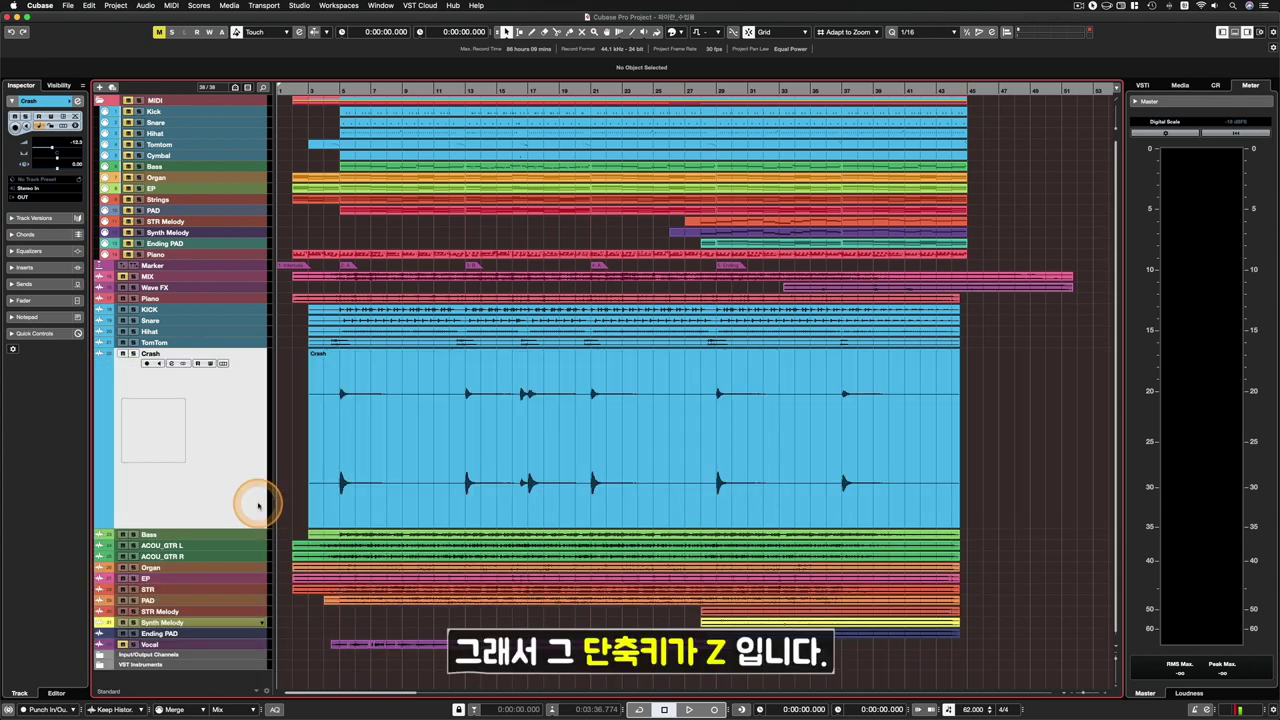
key("z")
key("z")
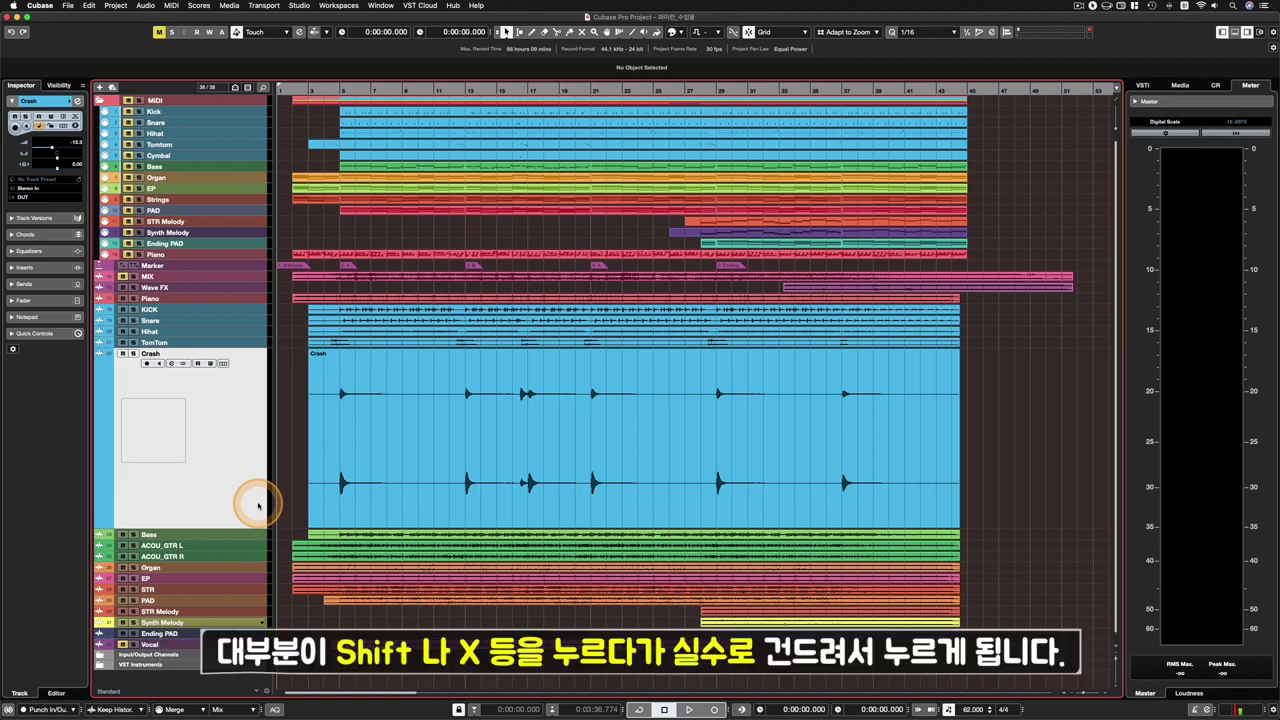
left_click(637, 447)
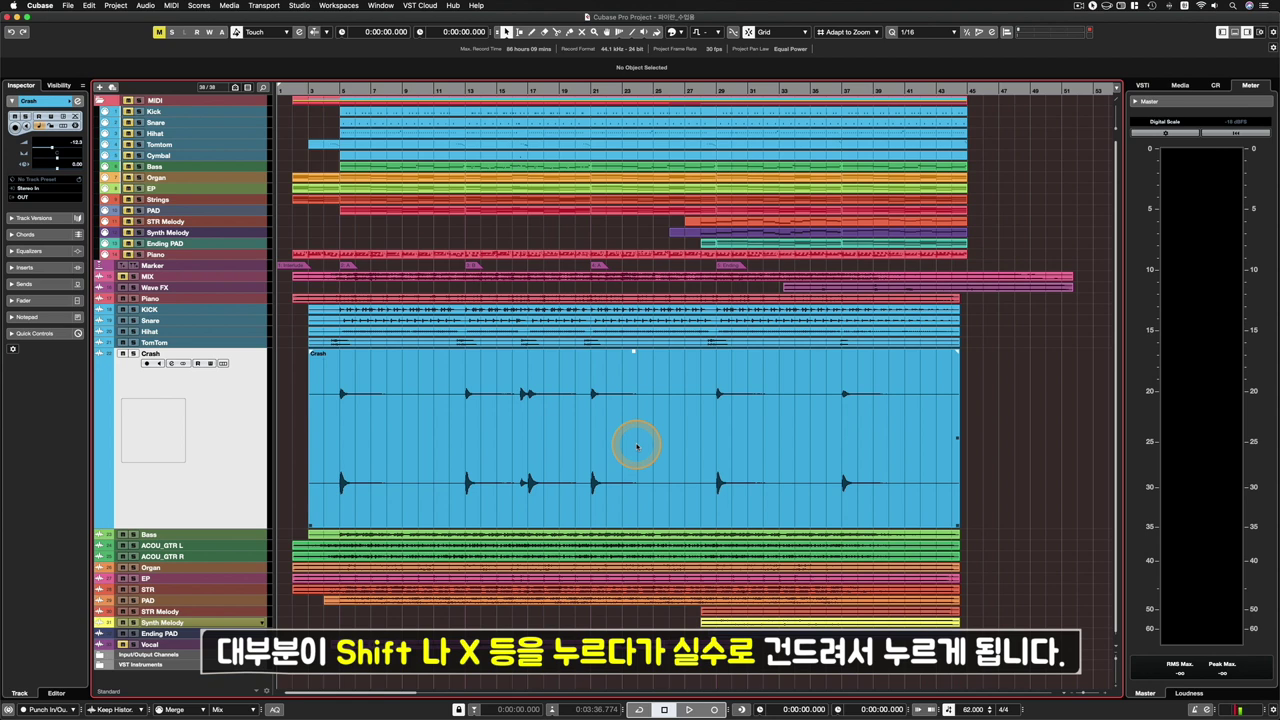
left_click(290, 470)
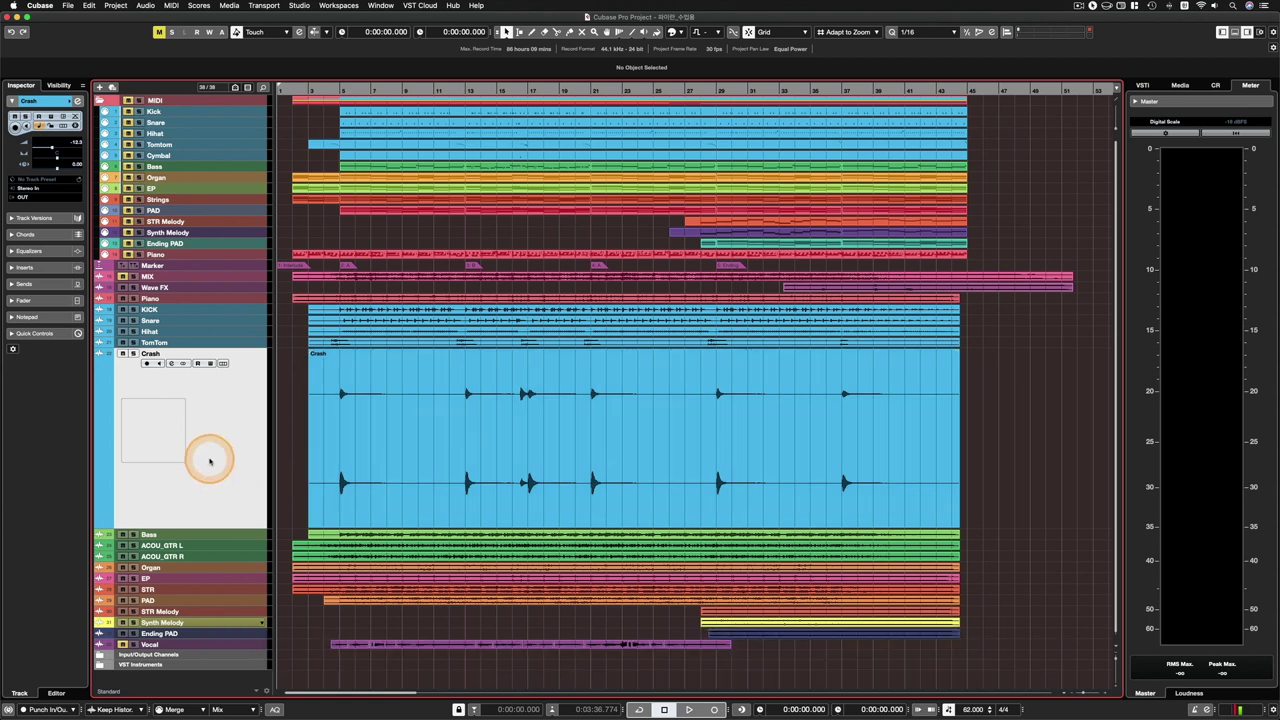
left_click(906, 486)
left_click(980, 495)
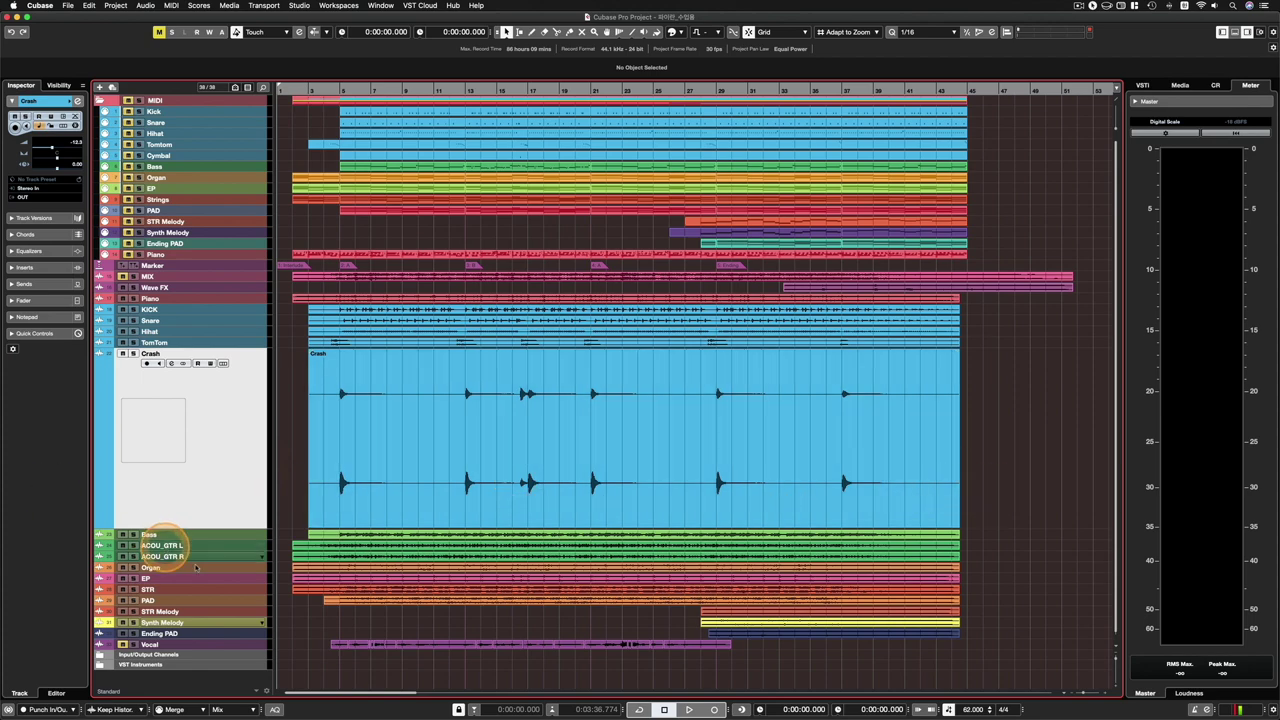
Enlarge the tracks from Hihat downward together, and adjust the height of the Hihat track alone.
left_click(240, 663)
left_click(242, 333, "shift")
left_click_drag(242, 335, 269, 489)
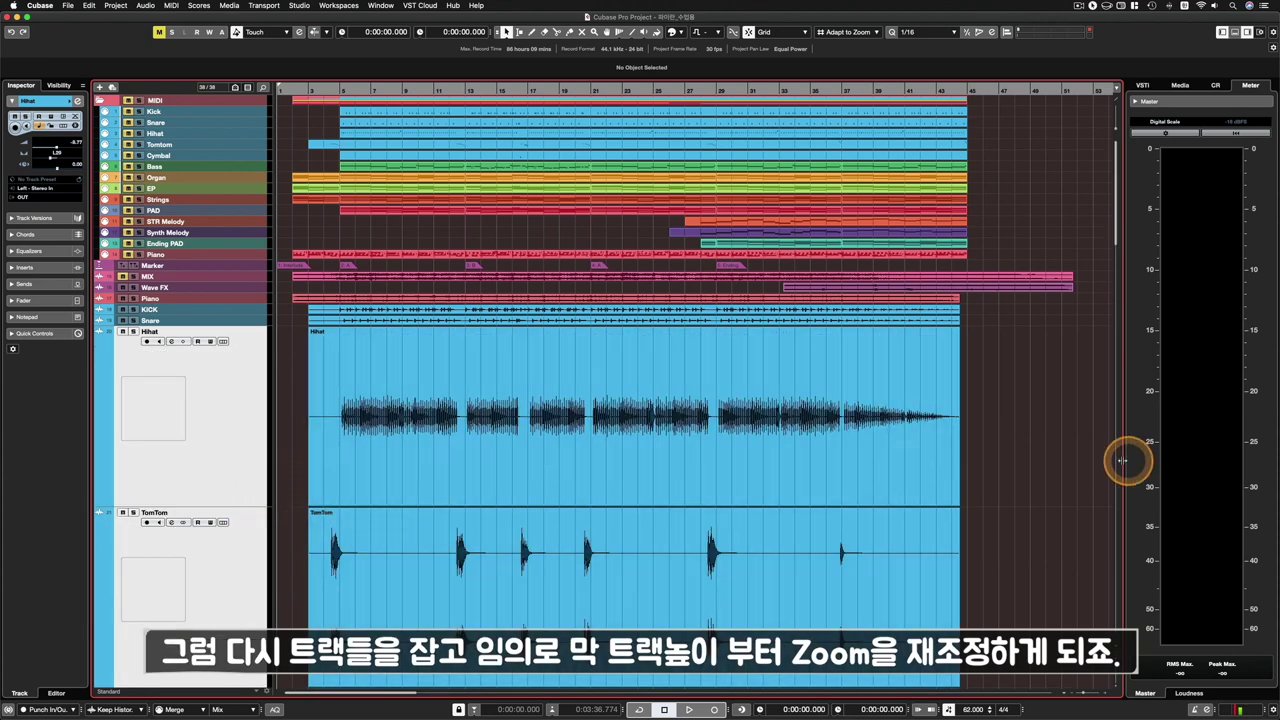
left_click(222, 460)
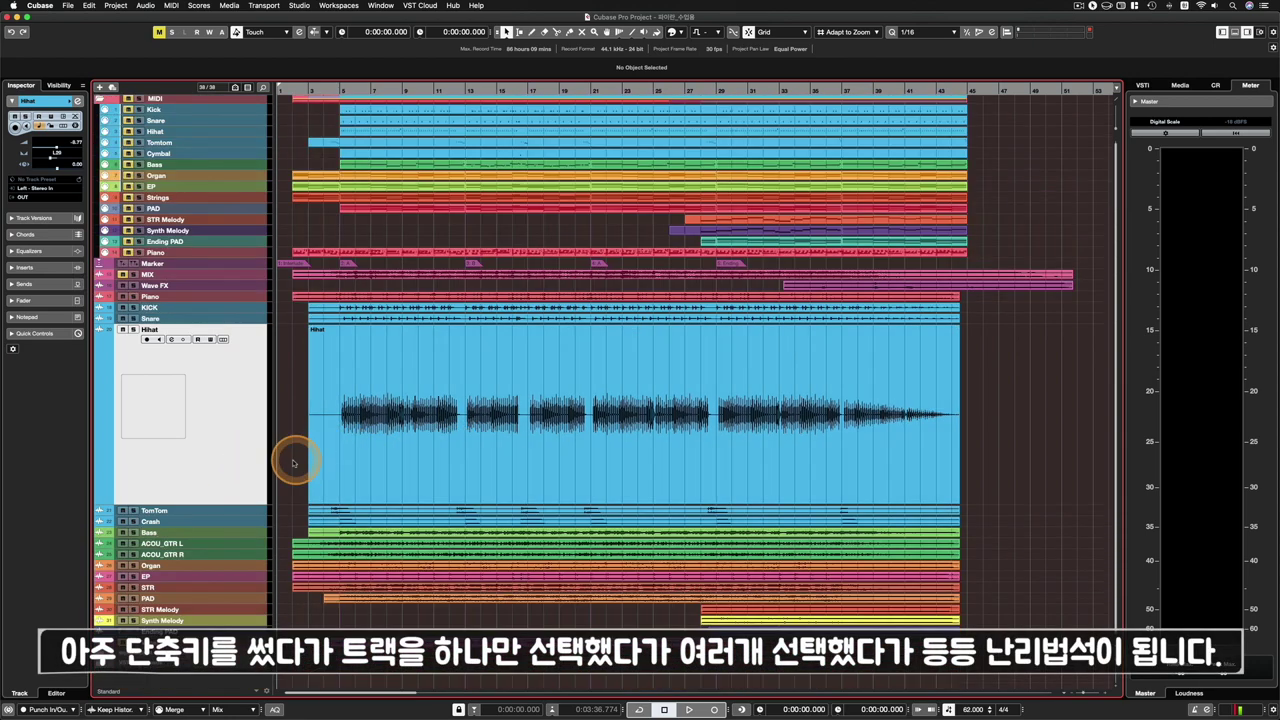
left_click_drag(190, 515, 189, 460)
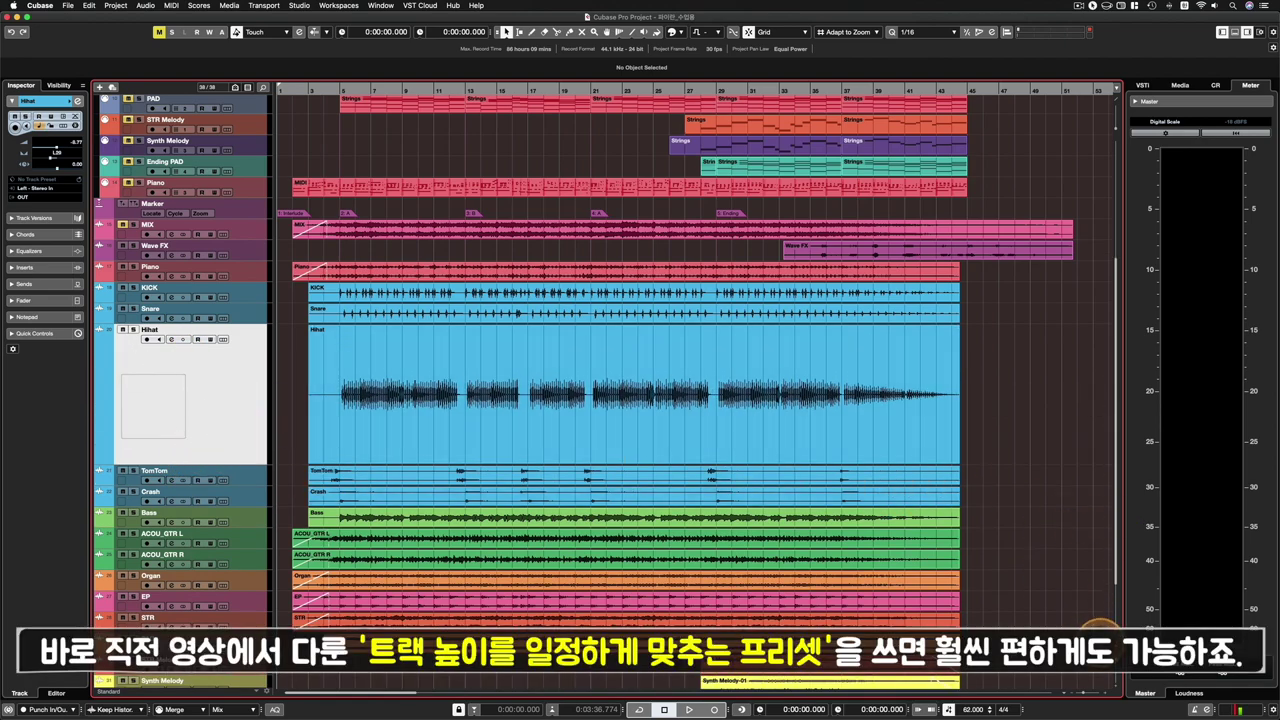
Give all tracks one uniform, medium height by zooming the tracks in and out.
left_click(1116, 689)
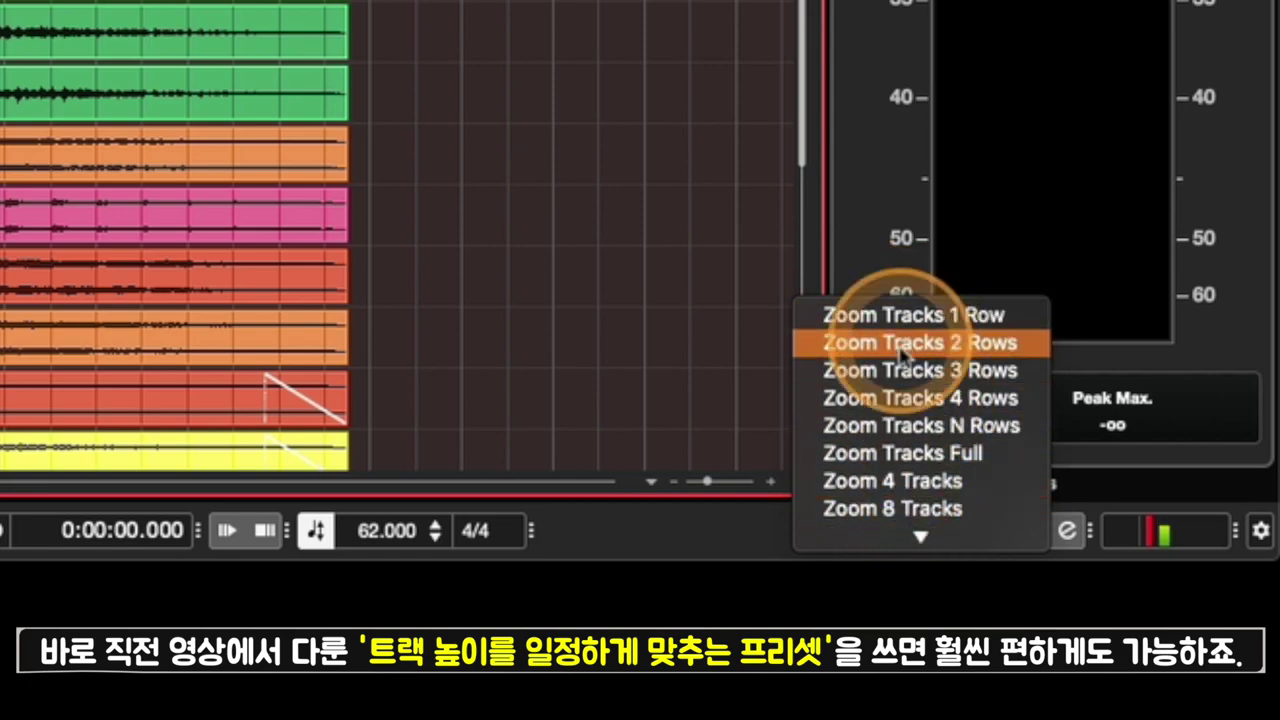
left_click(366, 51)
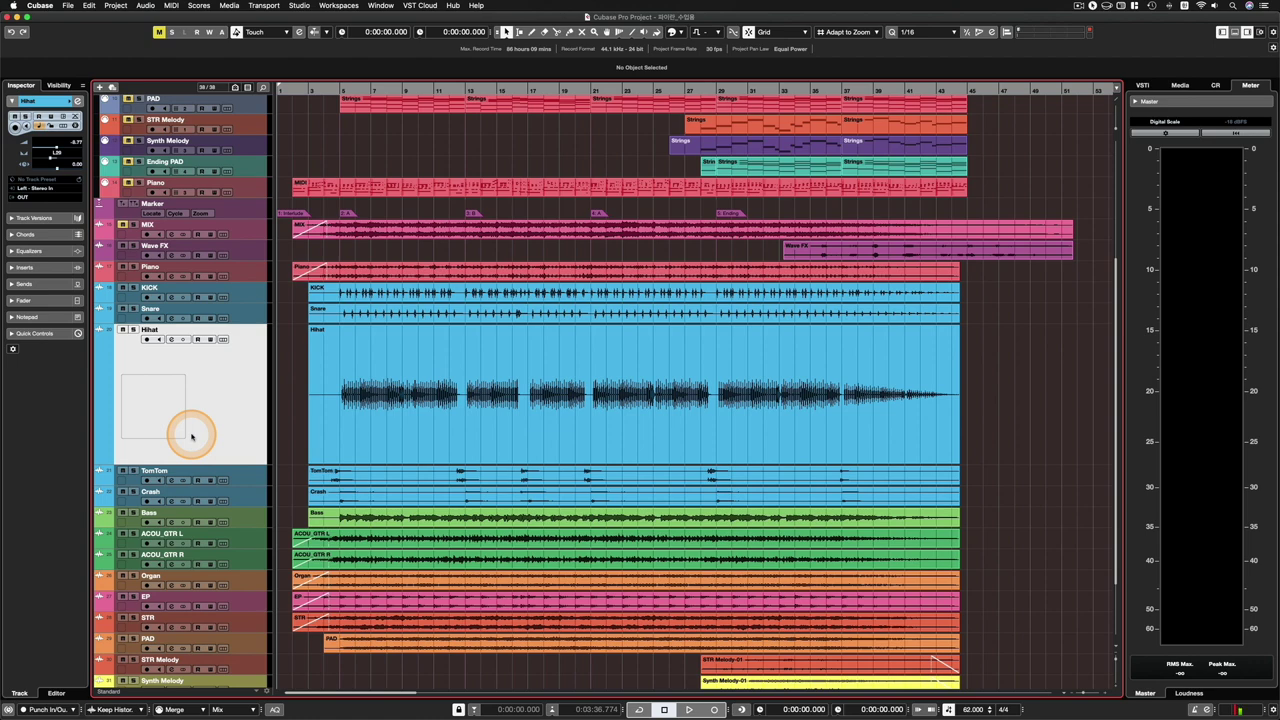
key("super+Down")
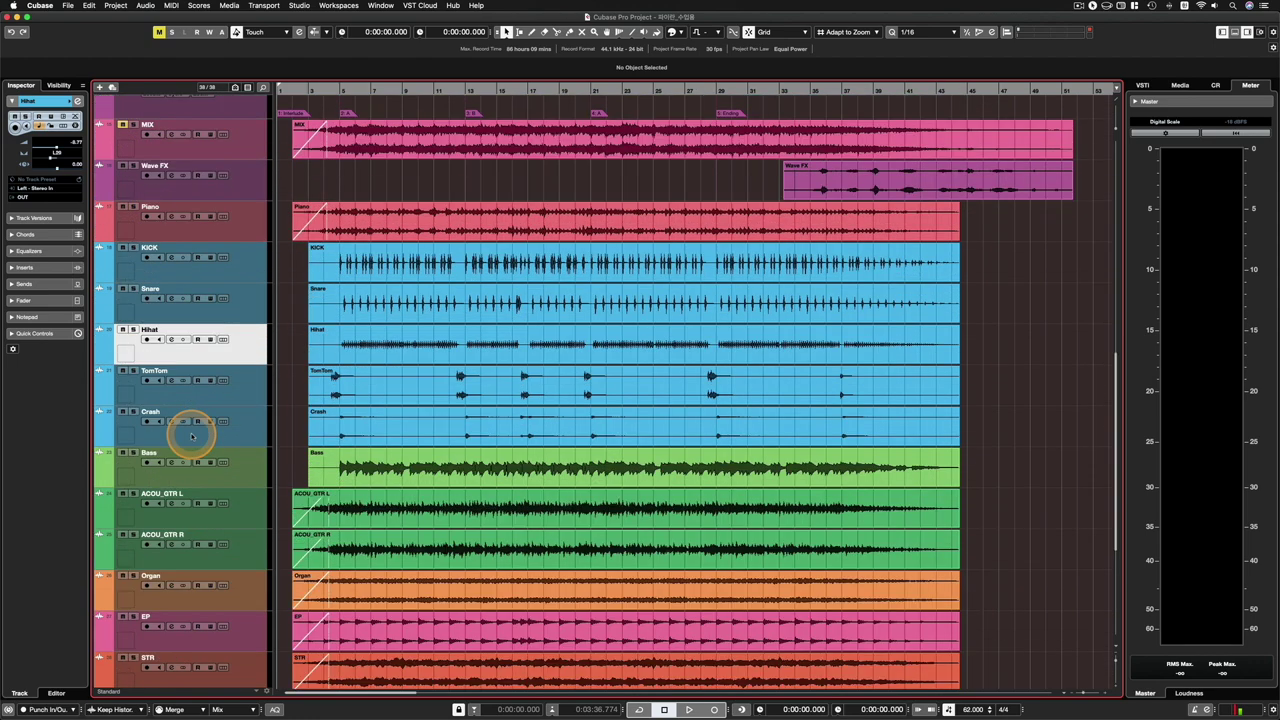
key("super+Up")
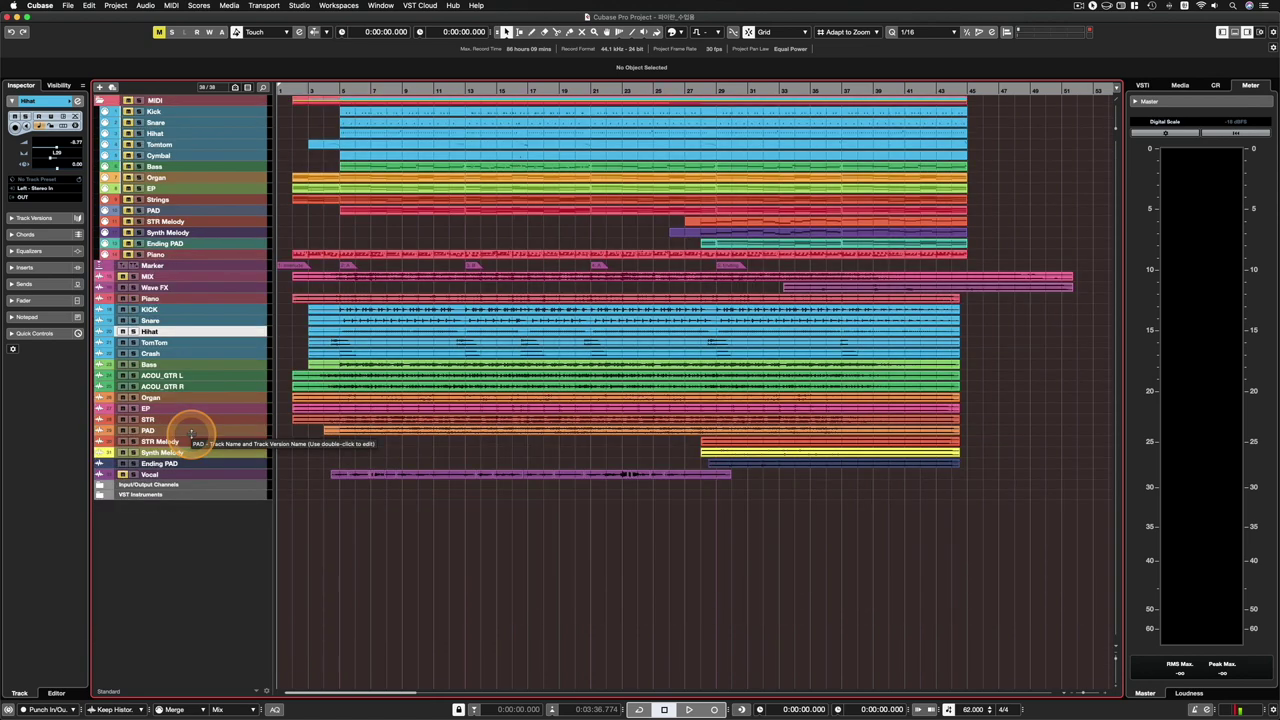
key("super+Down")
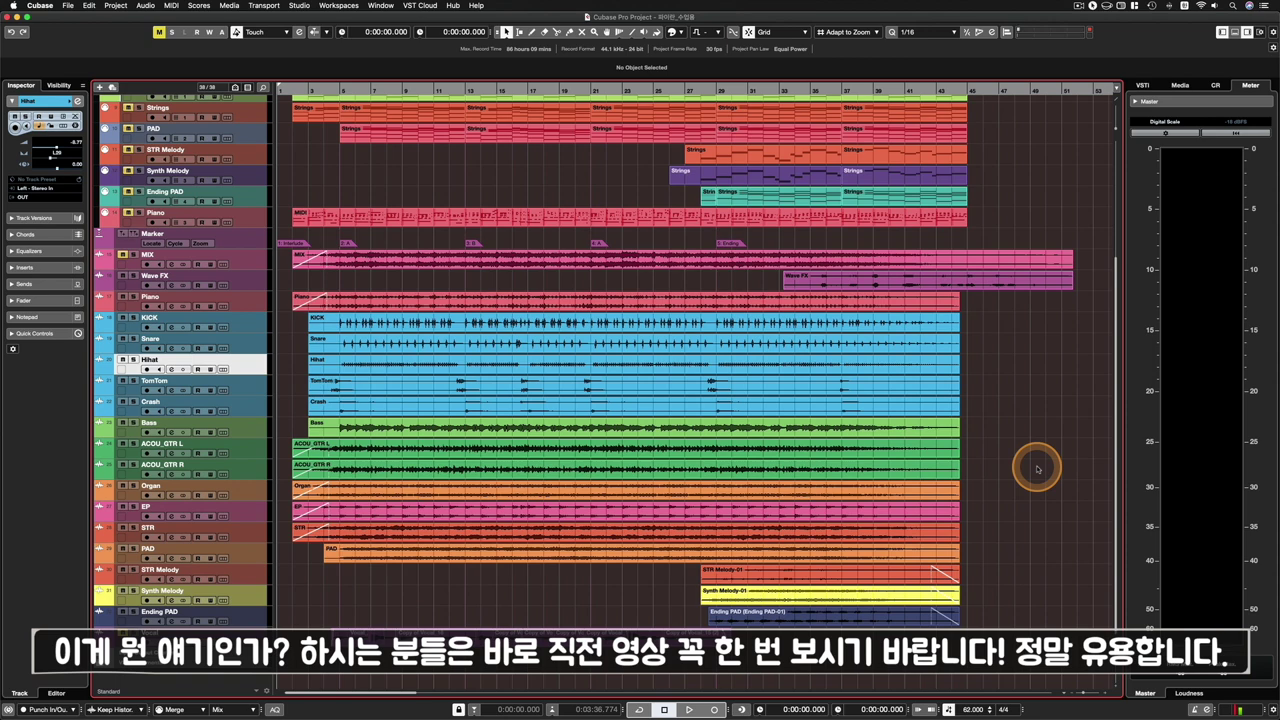
Zoom exclusively into the Hihat track and reduce its height slightly.
key("z")
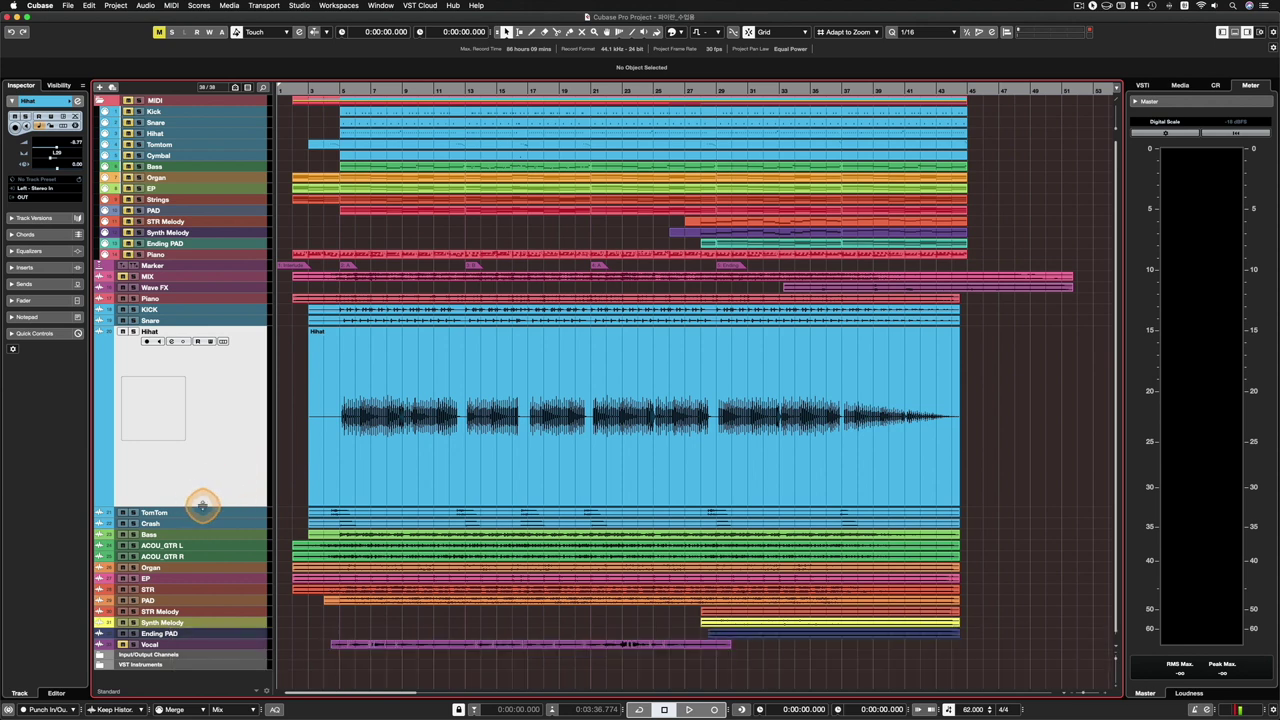
mouse_move(200, 506)
left_mouse_down()
mouse_move(194, 402)
mouse_move(189, 497)
left_mouse_up()
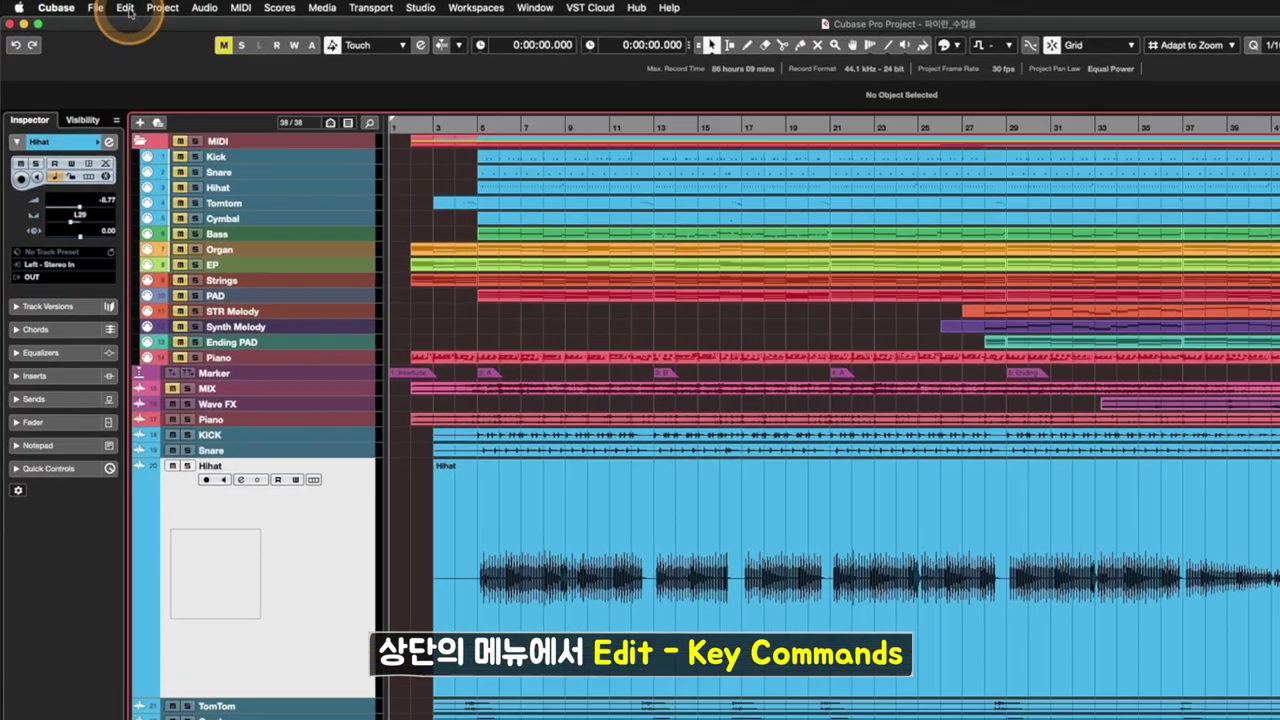
Open the Key Commands editor and expand the Zoom category to reach the Undo Zoom and Redo Zoom commands.
left_click(89, 5)
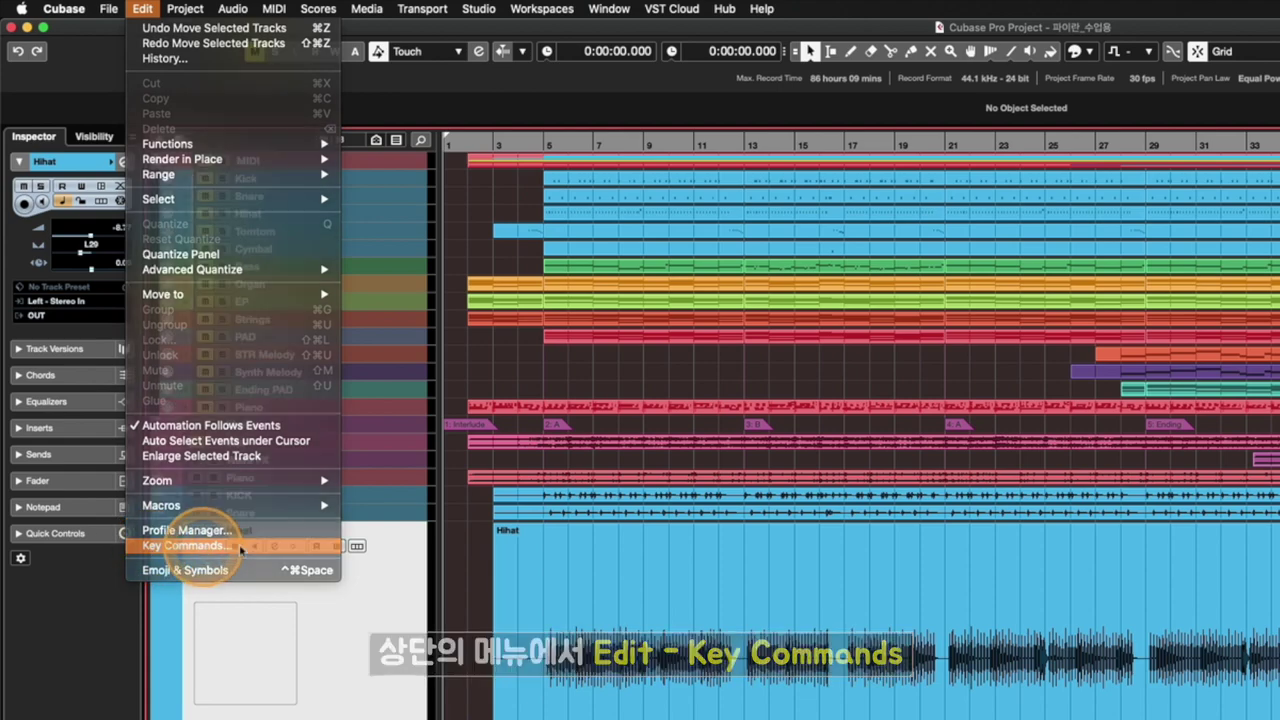
left_click(148, 549)
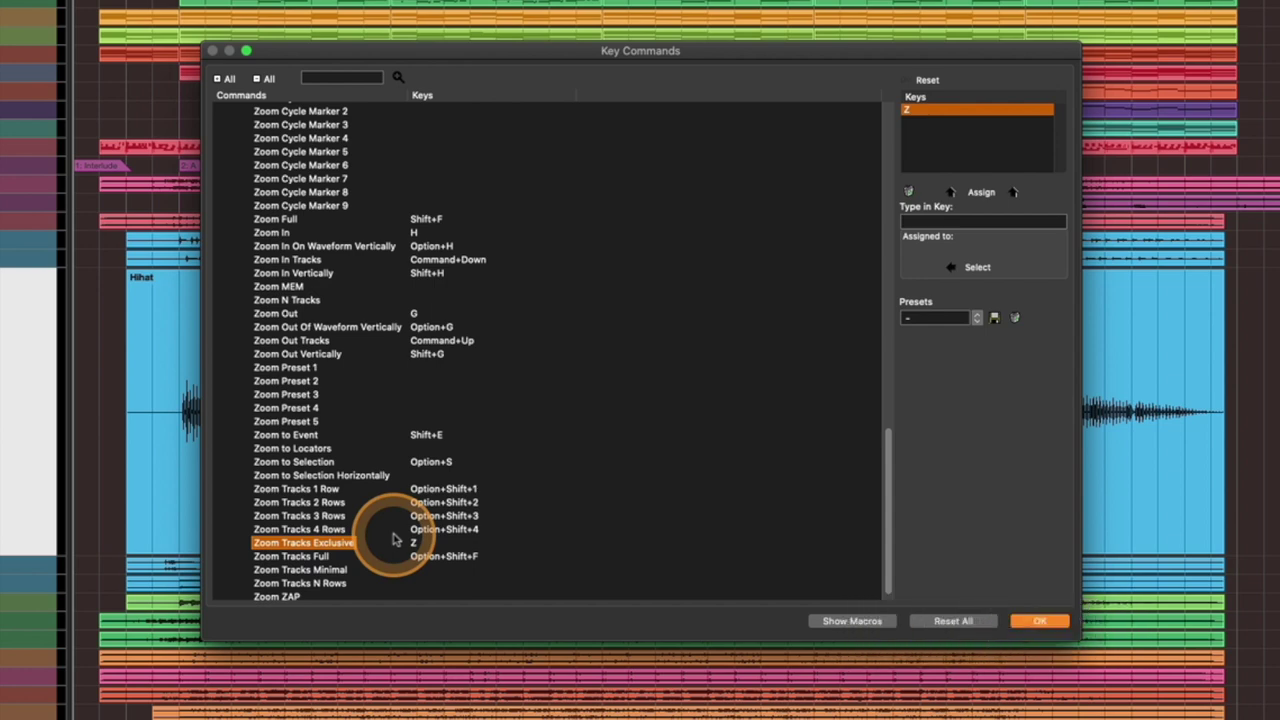
scroll(395, 540, "up", 8)
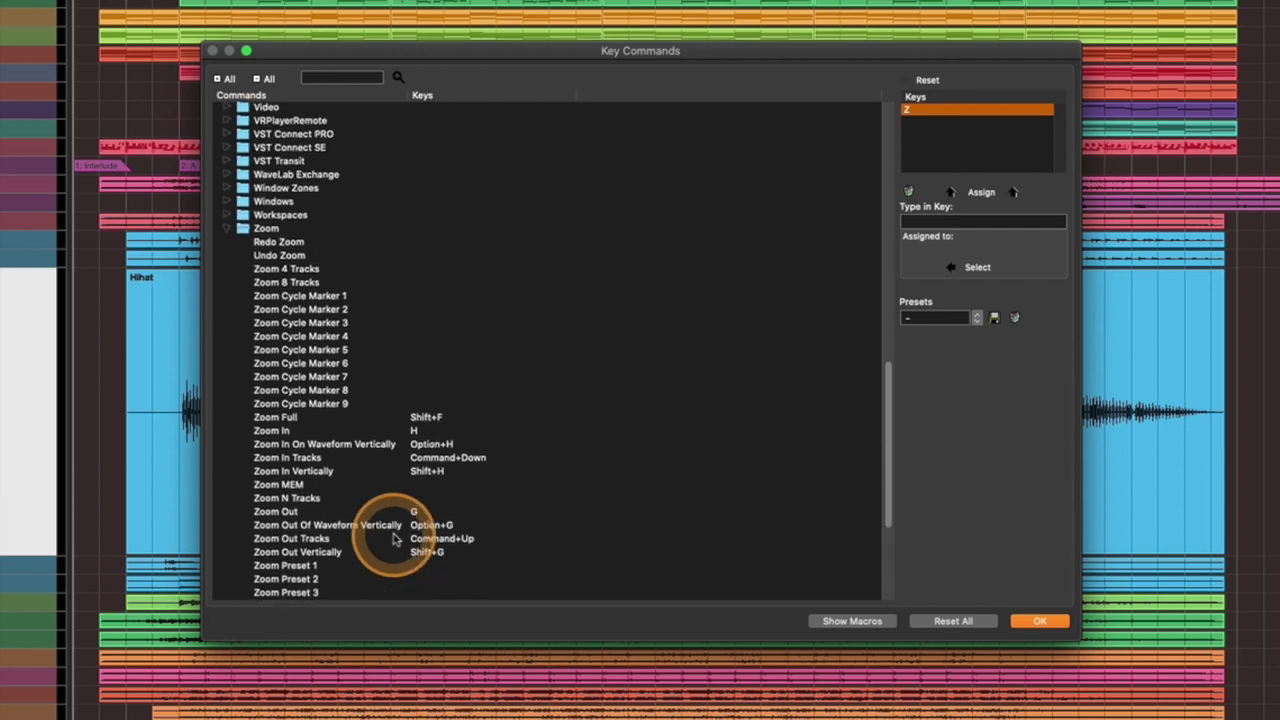
left_click(262, 228)
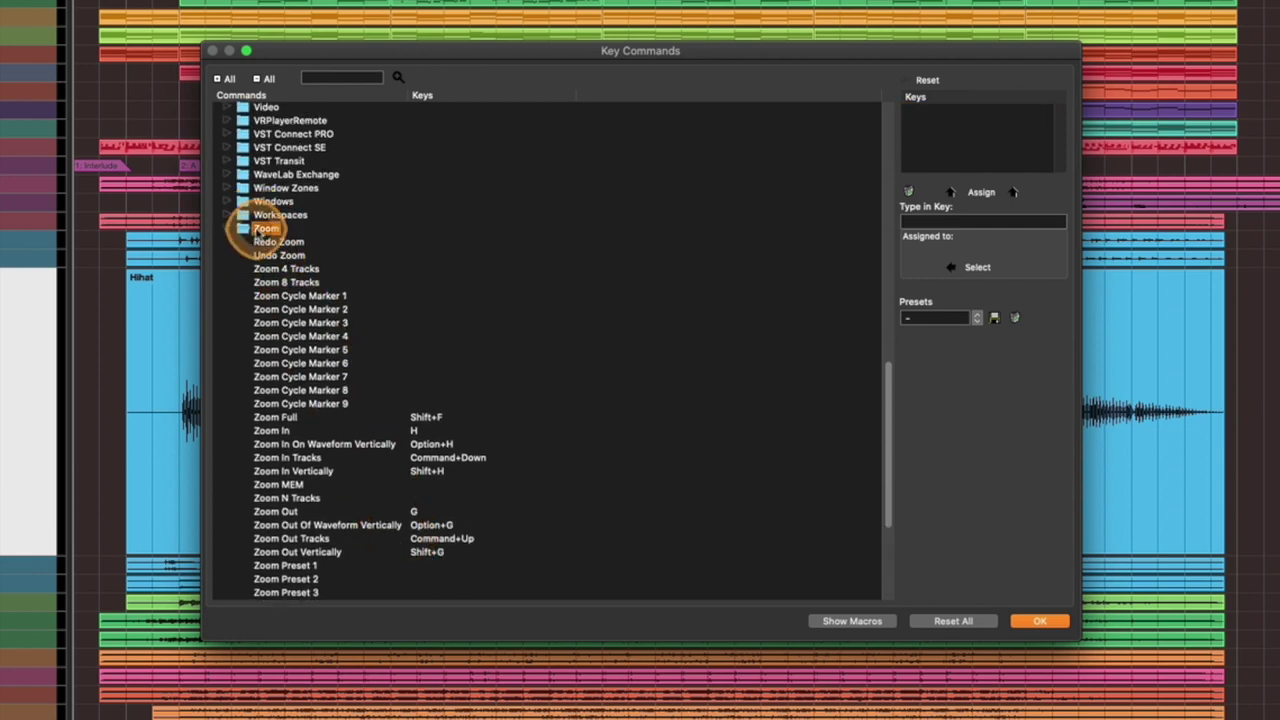
left_click(227, 229)
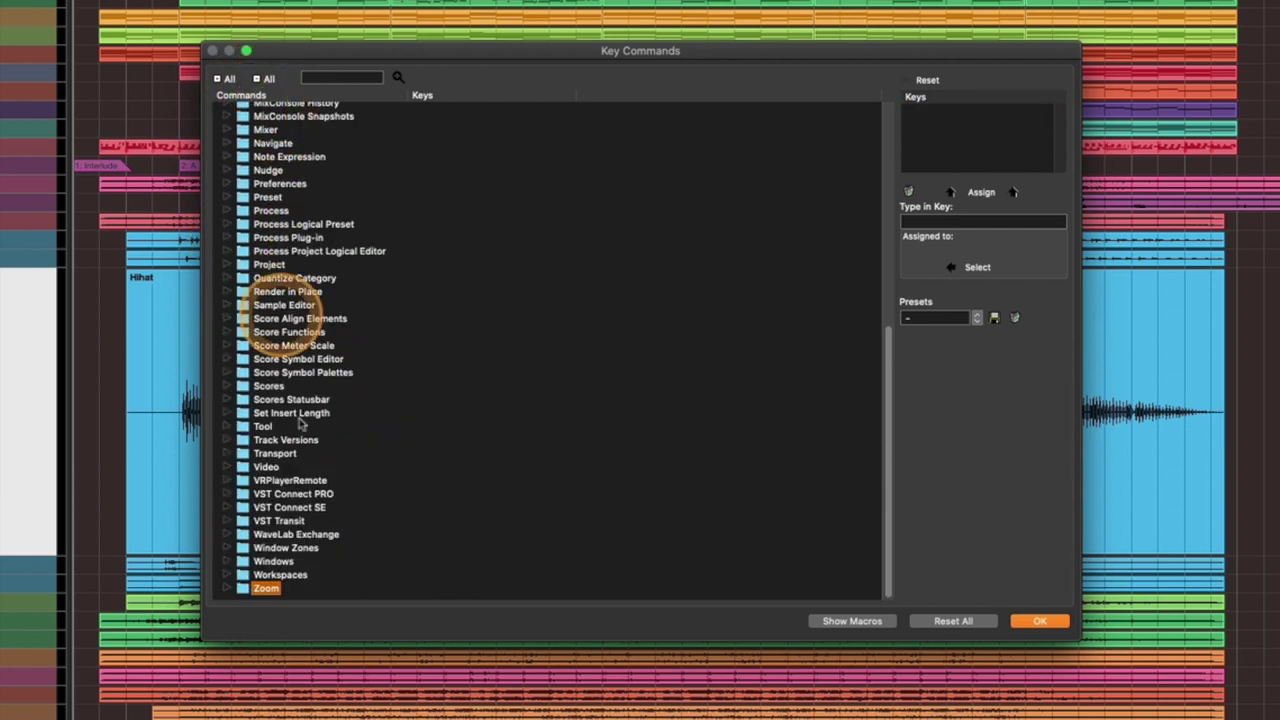
left_click(227, 588)
scroll(271, 551, "down", 10)
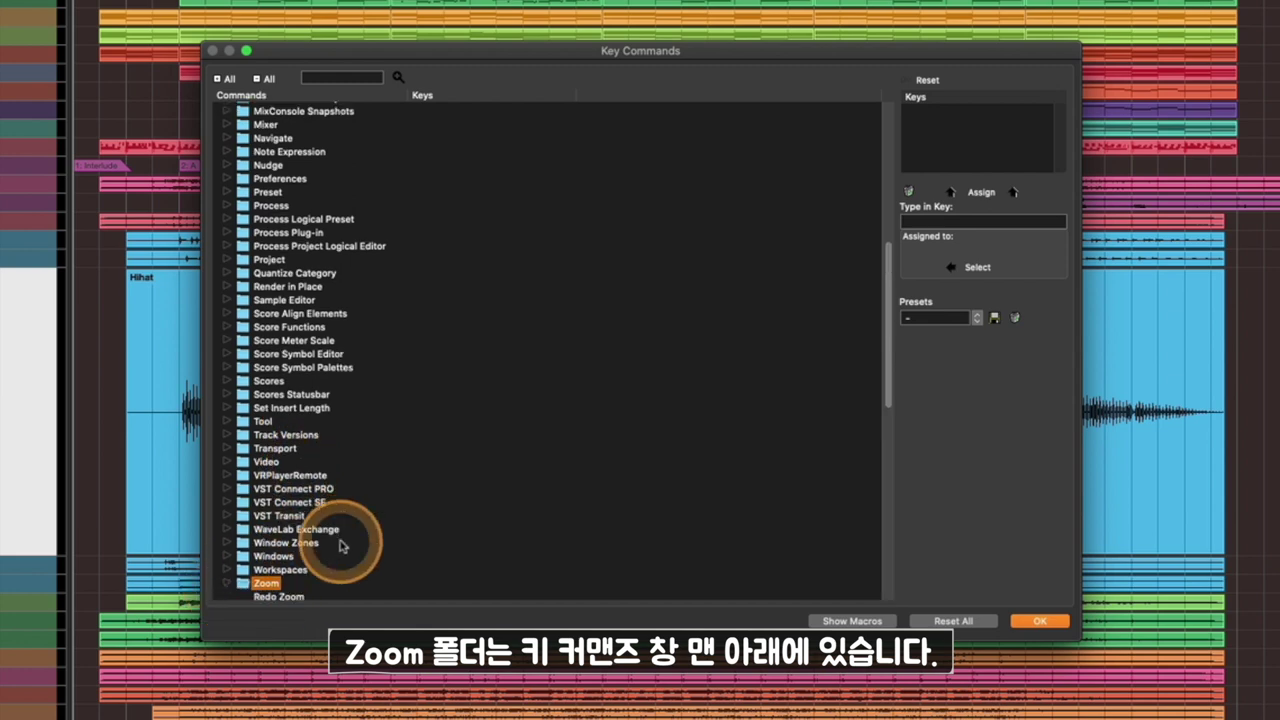
scroll(342, 545, "up", 5)
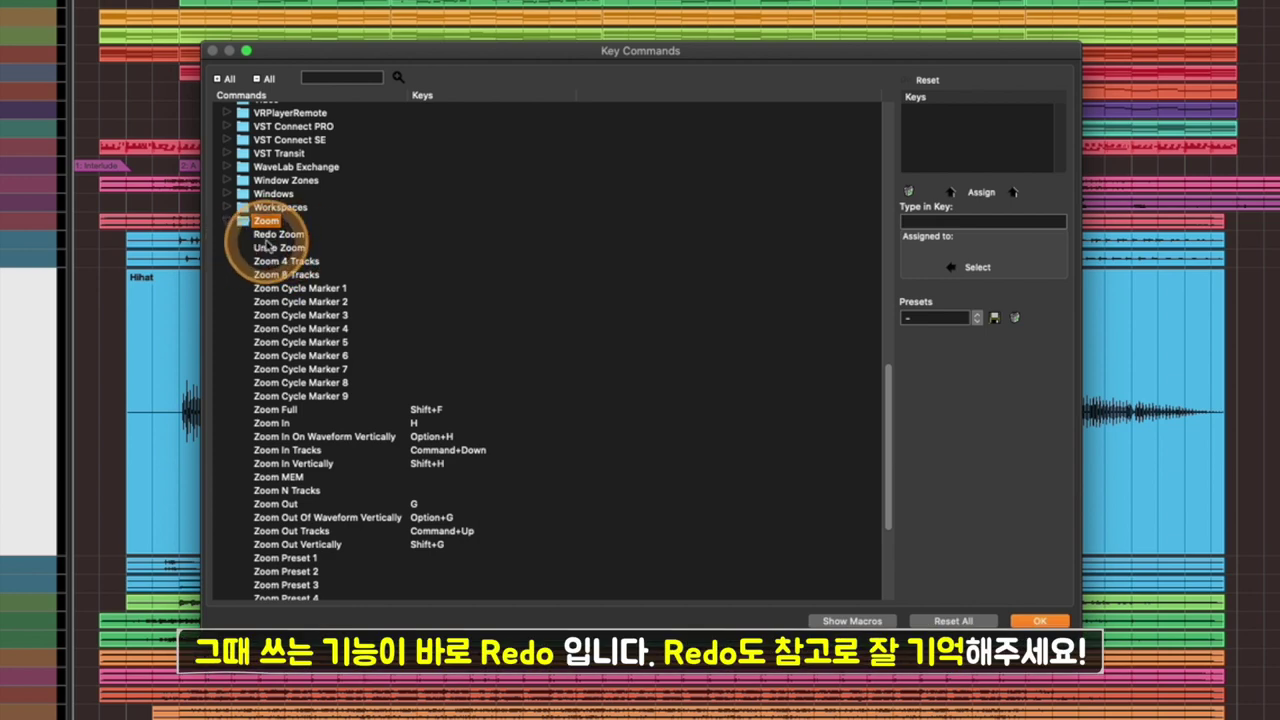
Assign the Shift+Z shortcut to the Undo Zoom command and accept the key command changes.
left_click(270, 248)
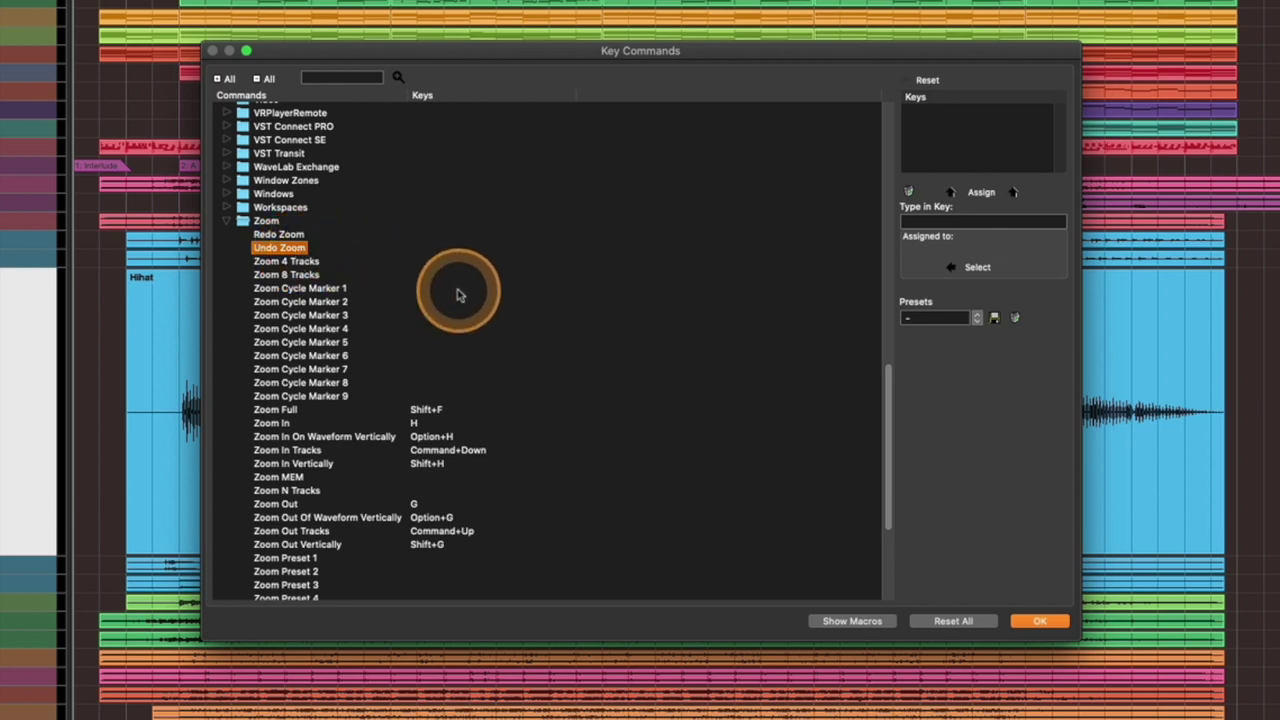
left_click(976, 226)
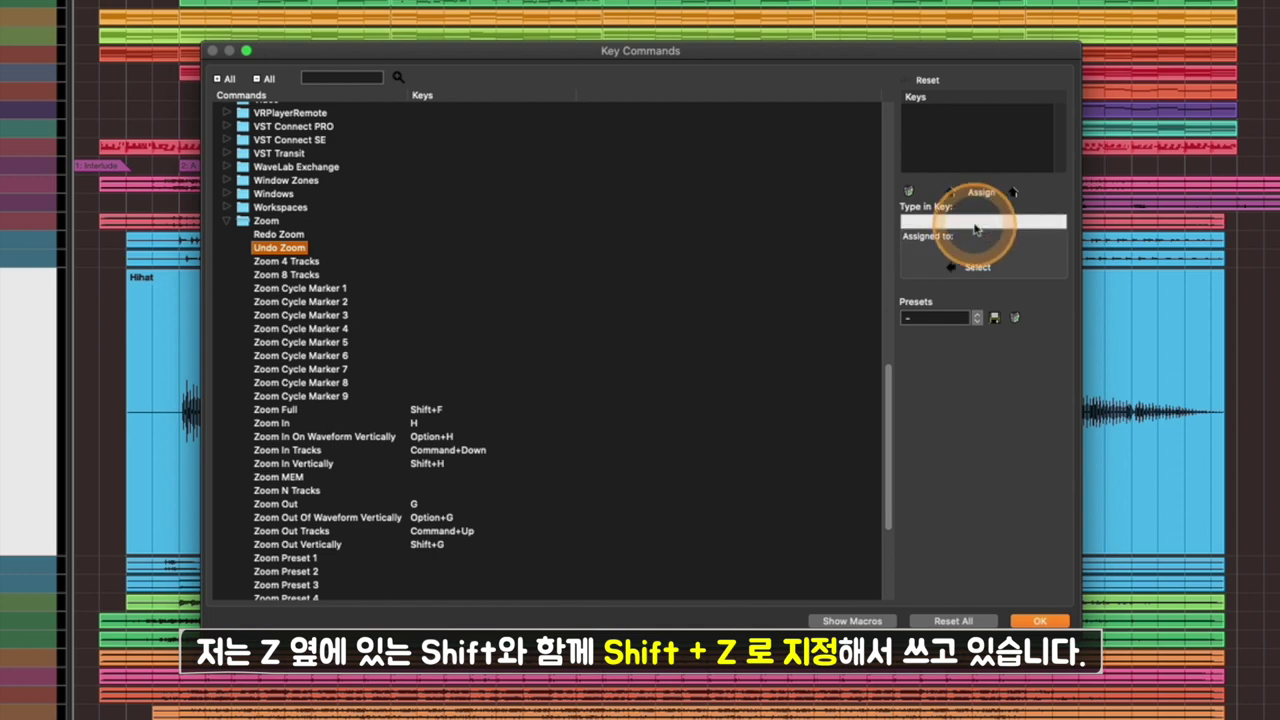
key("shift+z")
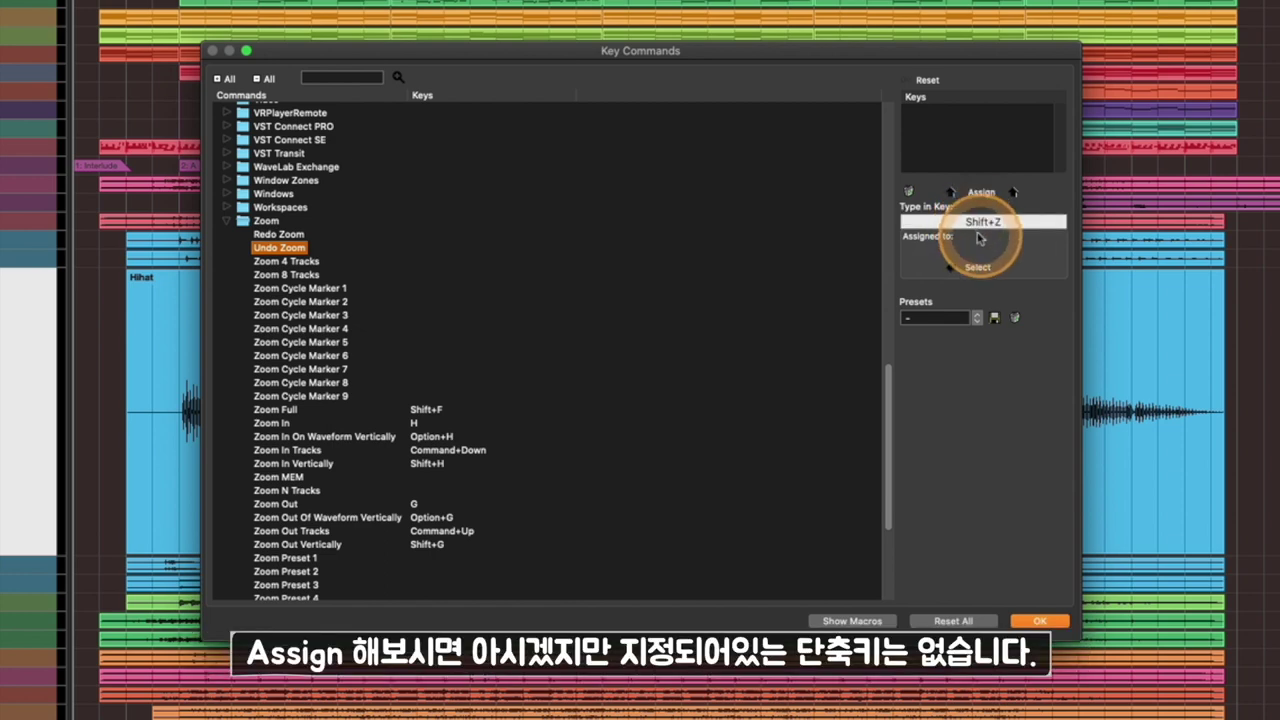
left_click(970, 268)
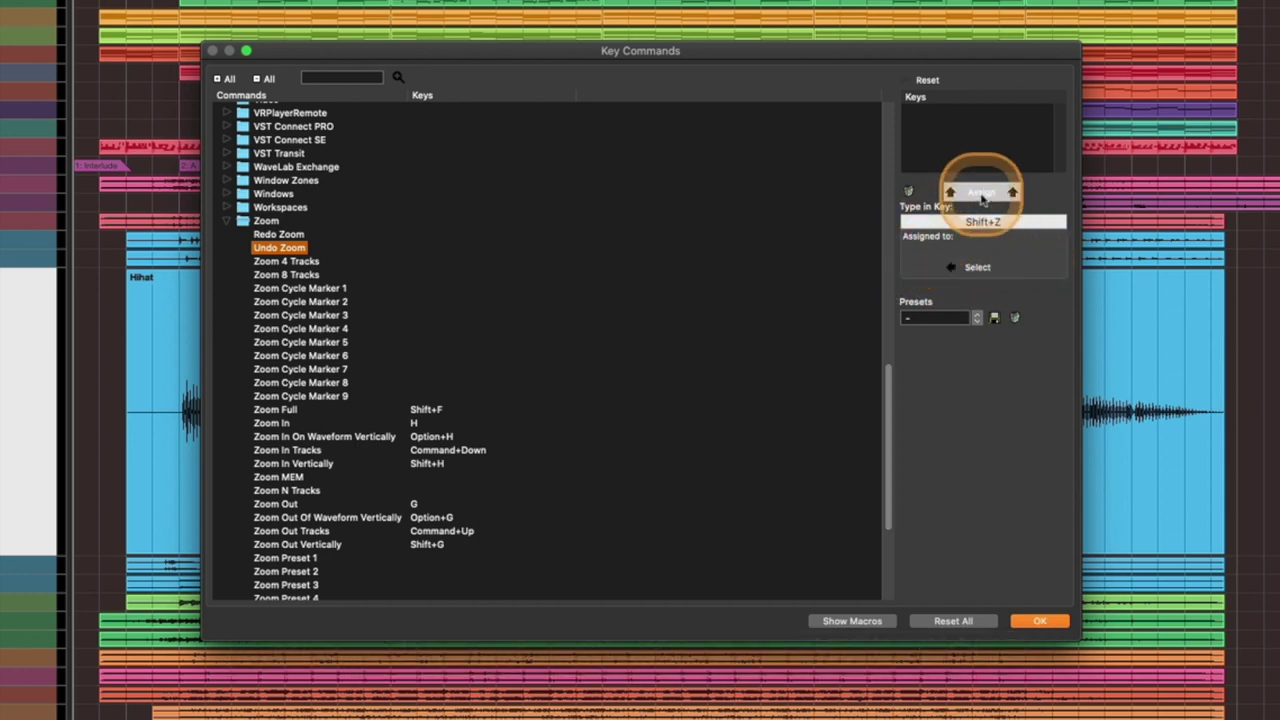
left_click(981, 193)
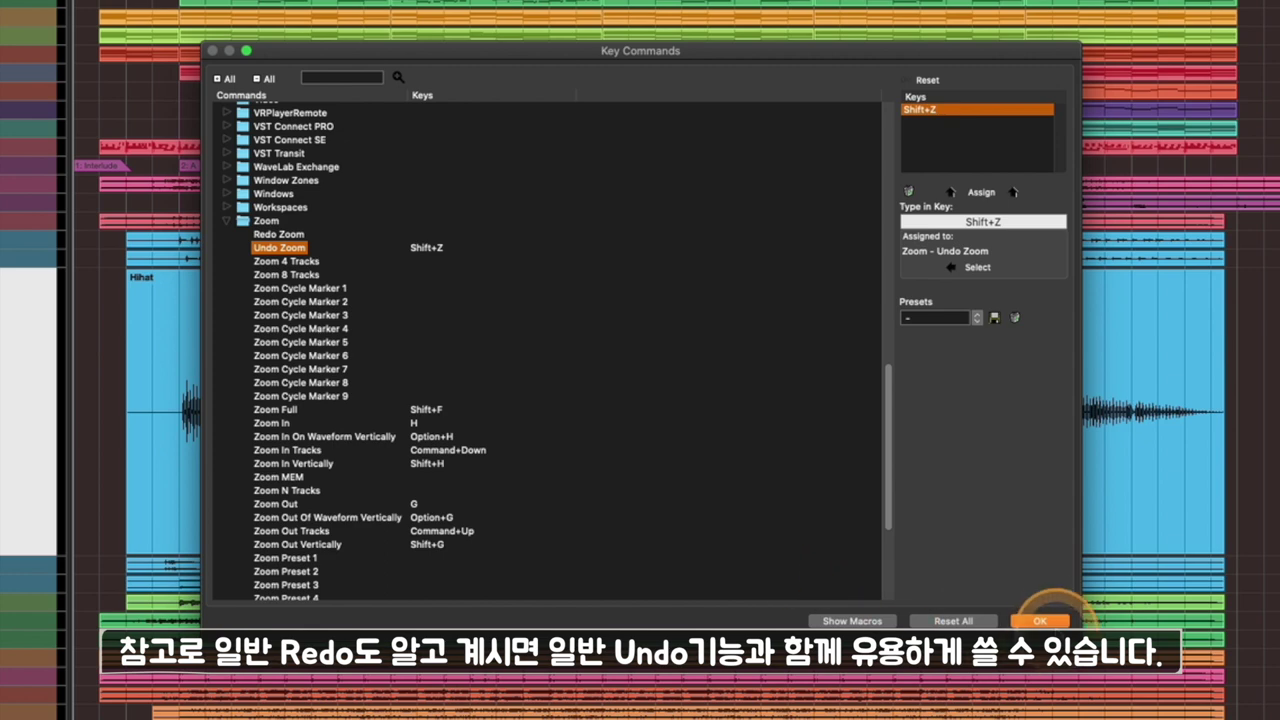
left_click(1045, 623)
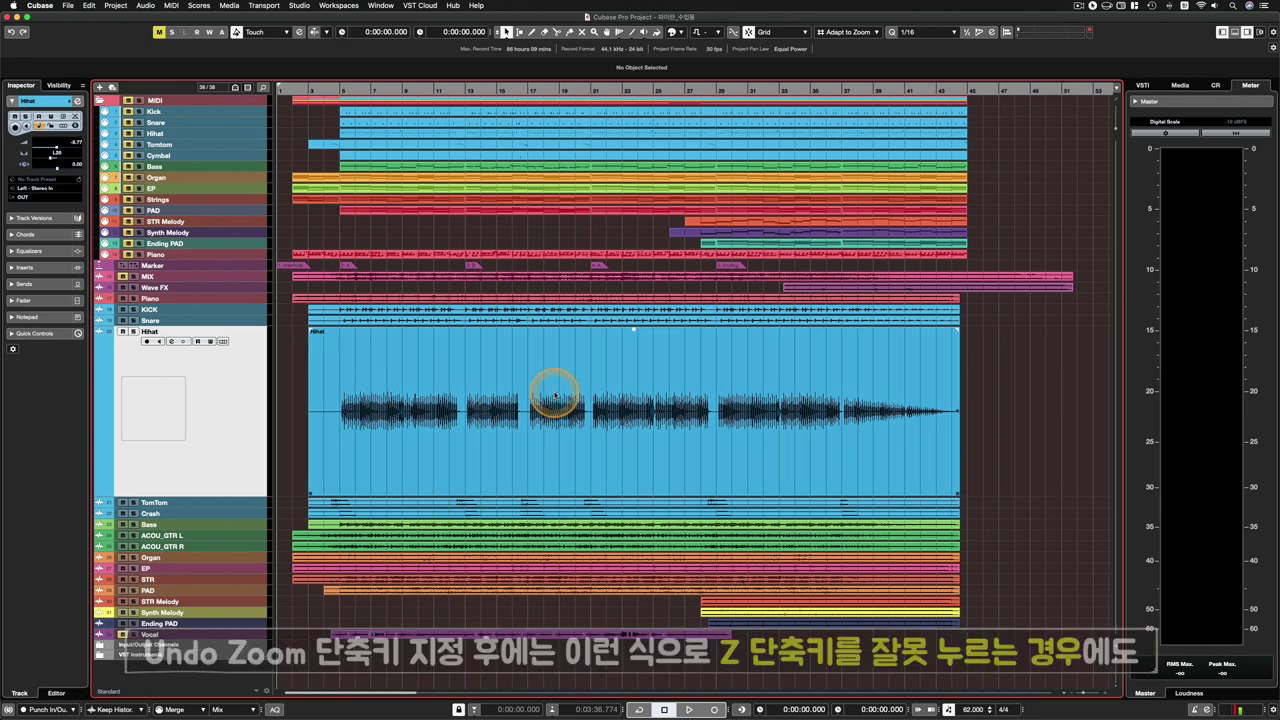
Run Undo Zoom repeatedly to step the project view back through its earlier track zoom states.
key("shift+z")
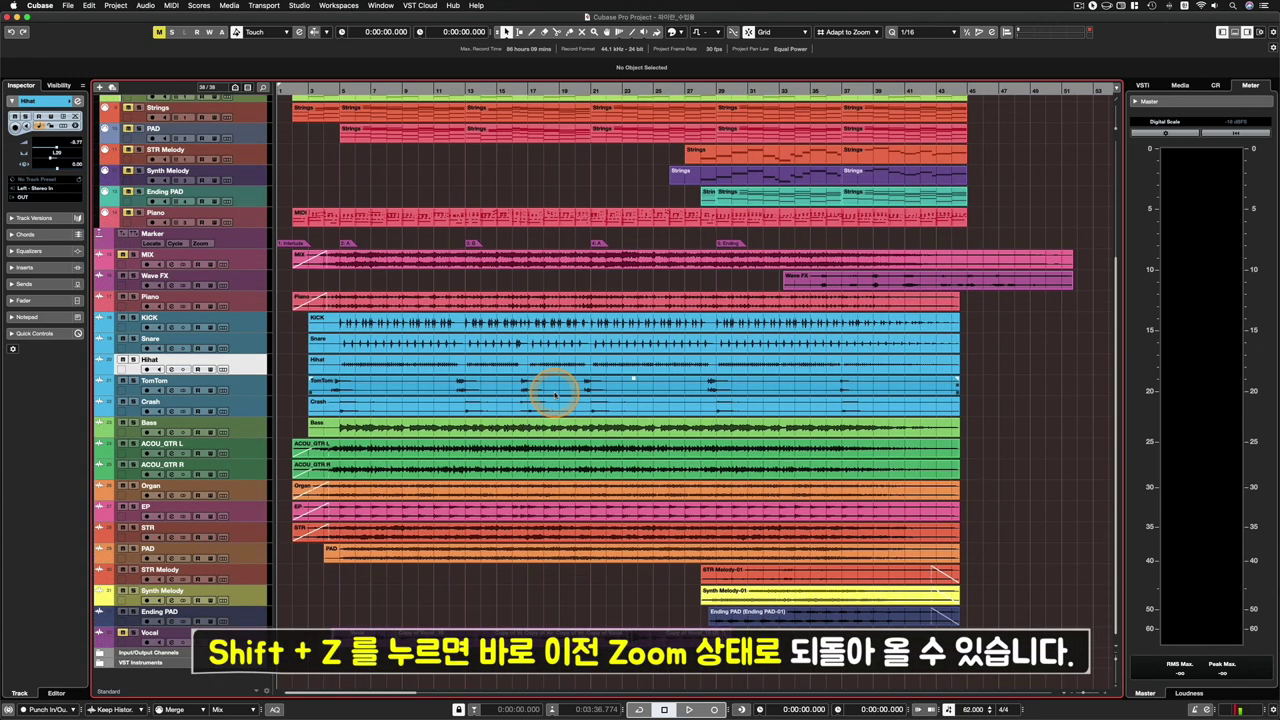
key("shift+z")
key("shift+z")
key("shift+z")
key("shift+z")
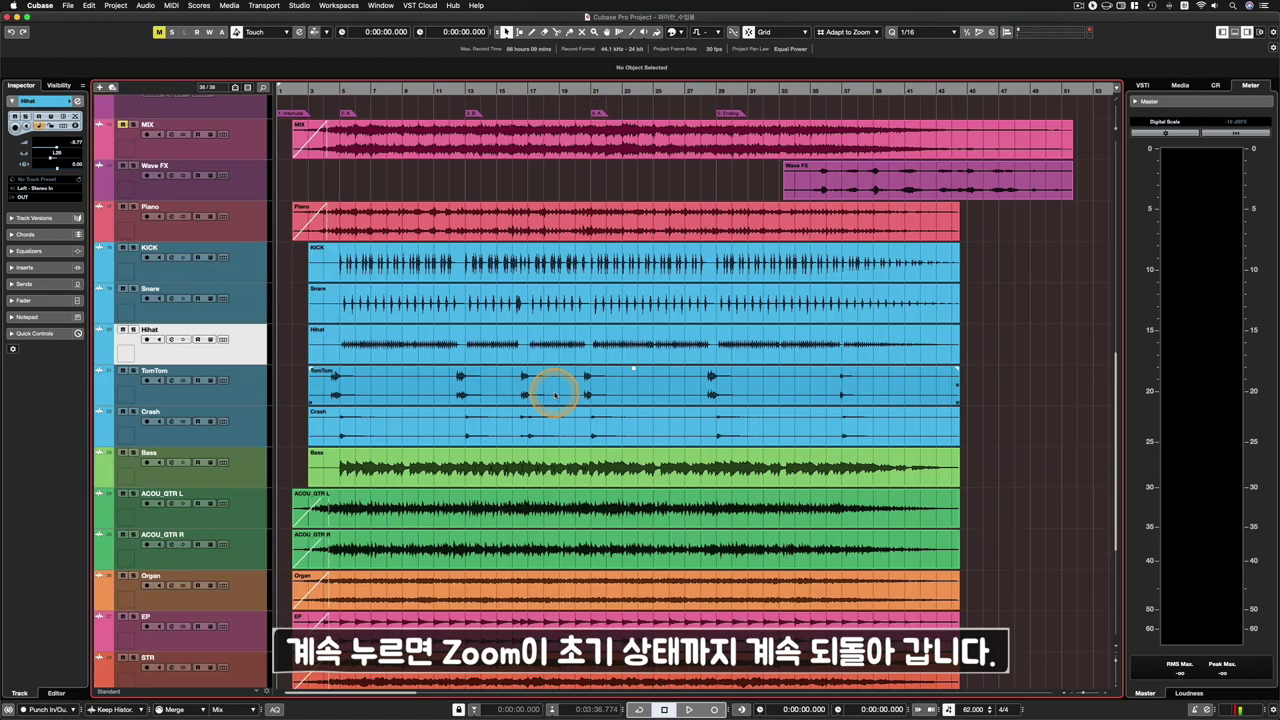
key("shift+z")
key("shift+z")
key("shift+z")
key("shift+z")
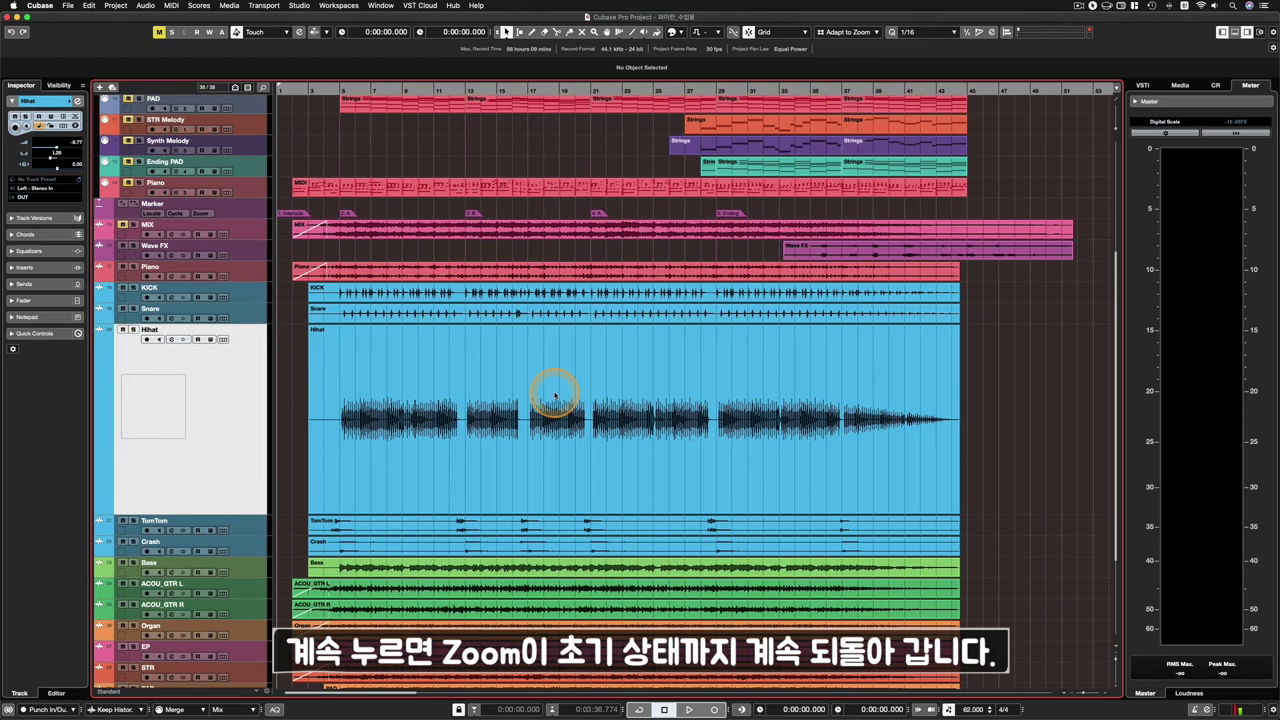
key("shift+z")
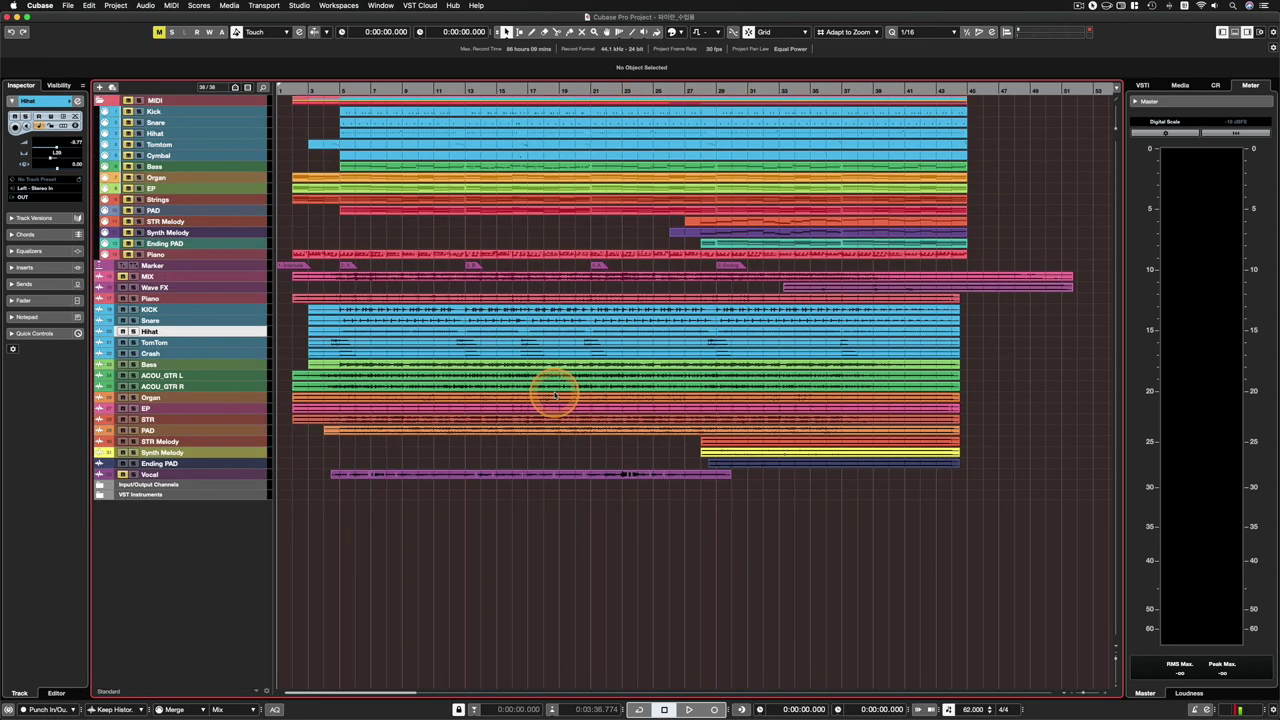